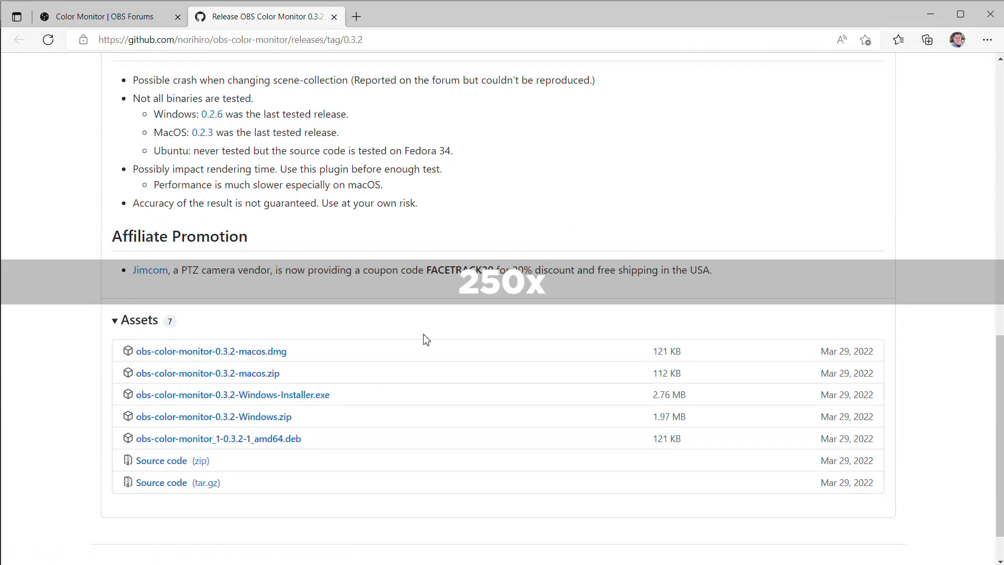
- Launch the downloaded obs-color-monitor-0.3.2-Windows-Installer.exe, which brings up a SmartScreen warning
left_click(744, 97)
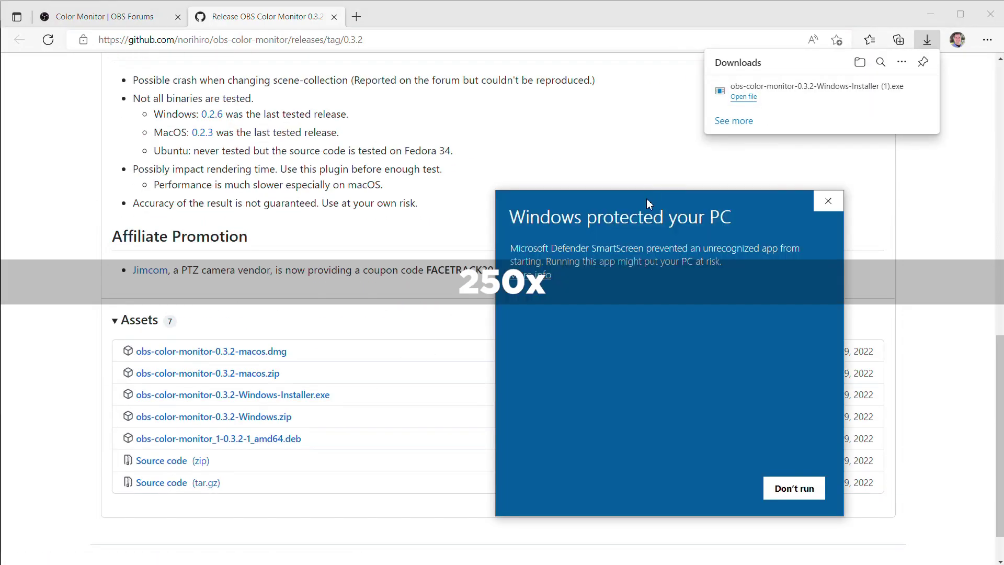
- Run the obs-color-monitor 0.3.2 installer past SmartScreen, accept the license, install and finish
left_click(715, 488)
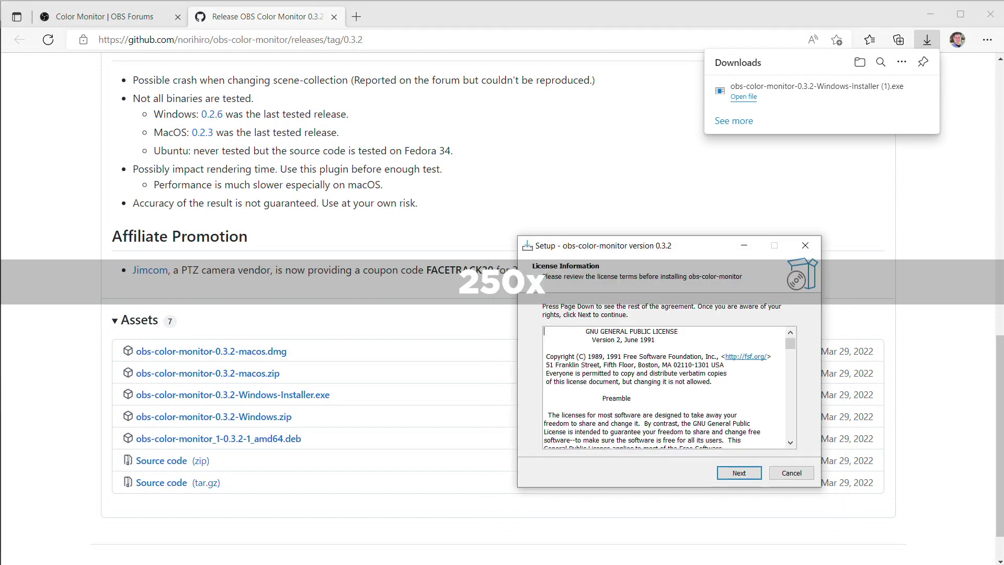
left_click(739, 473)
left_click_drag(632, 241, 447, 183)
left_click(556, 415)
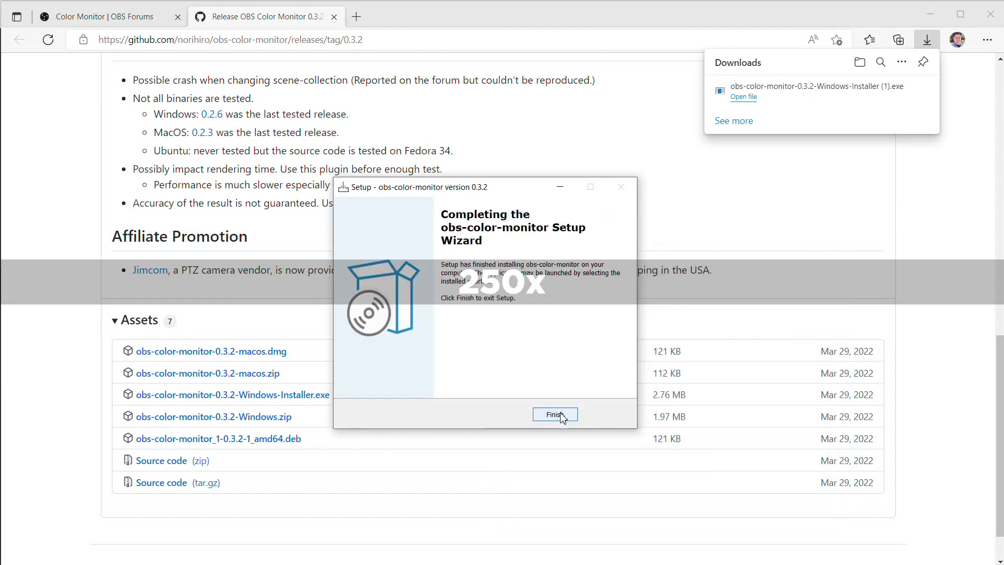
left_click(555, 414)
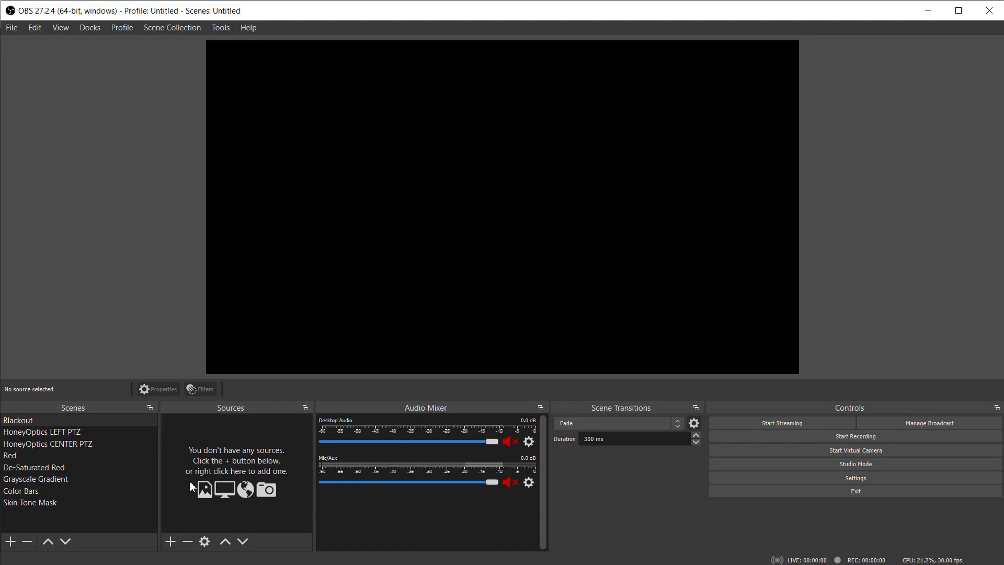
- Create a Scope Dock from Program output and dock it on the left edge
left_click(170, 542)
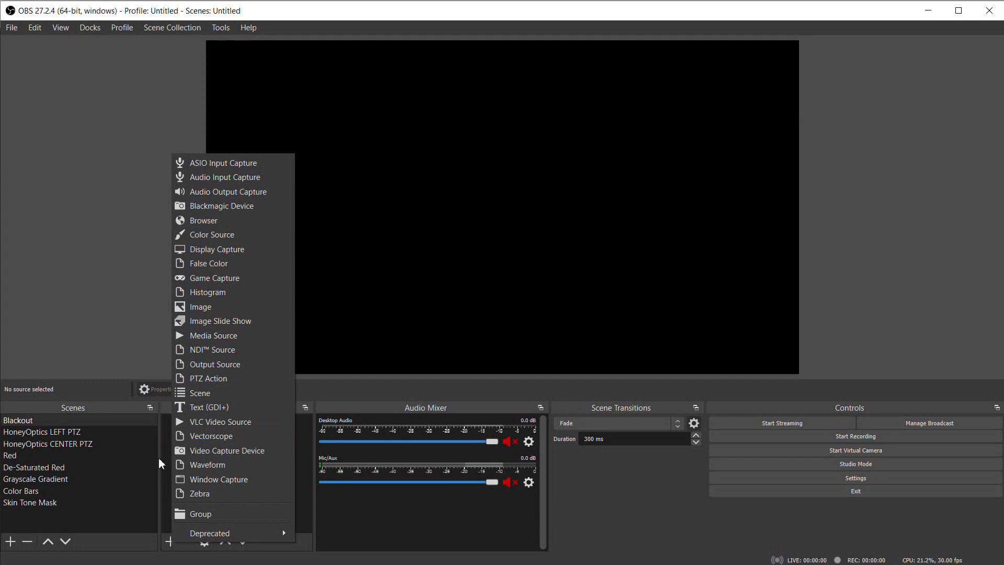
left_click(139, 522)
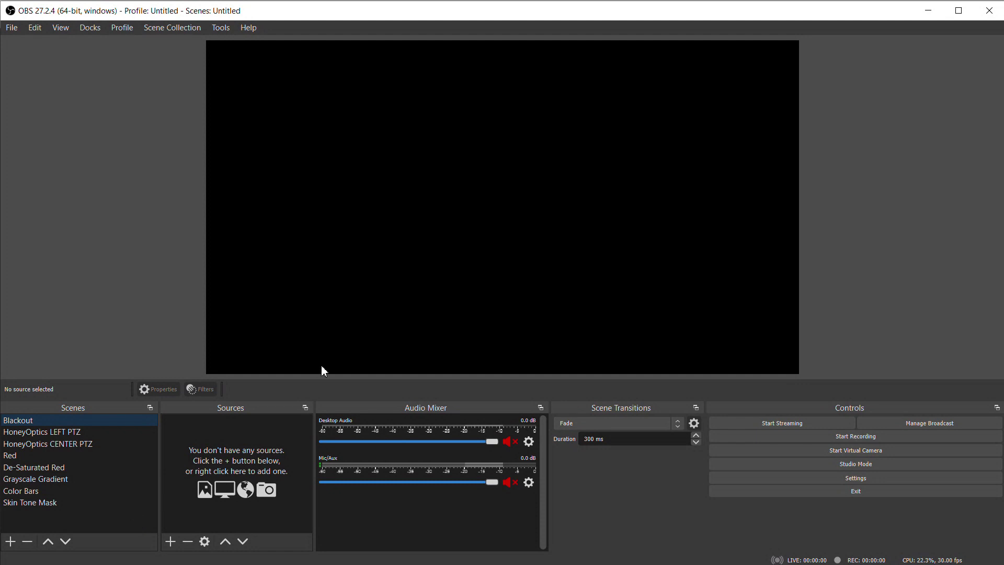
left_click(220, 28)
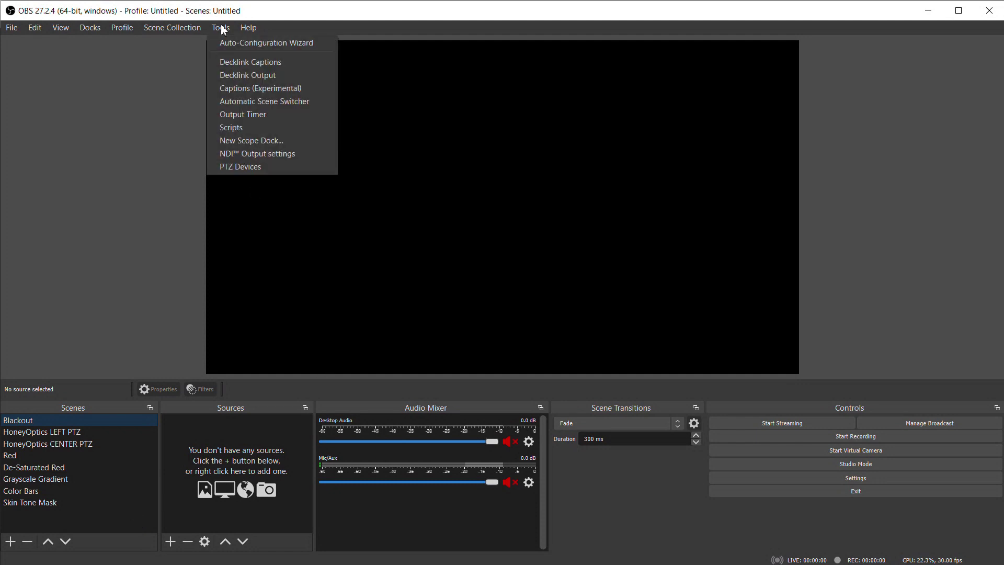
left_click(277, 140)
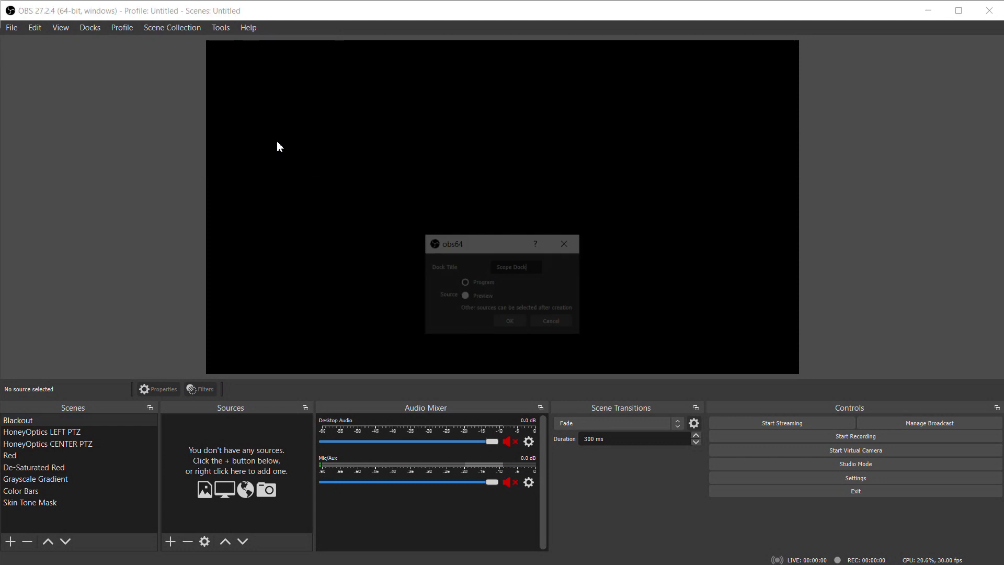
left_click(506, 322)
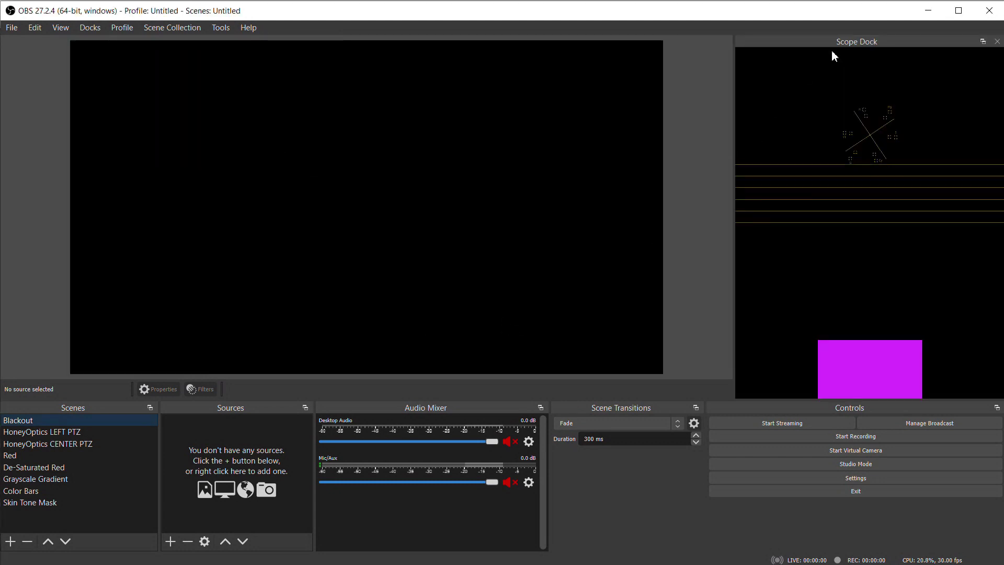
left_click_drag(842, 43, 13, 94)
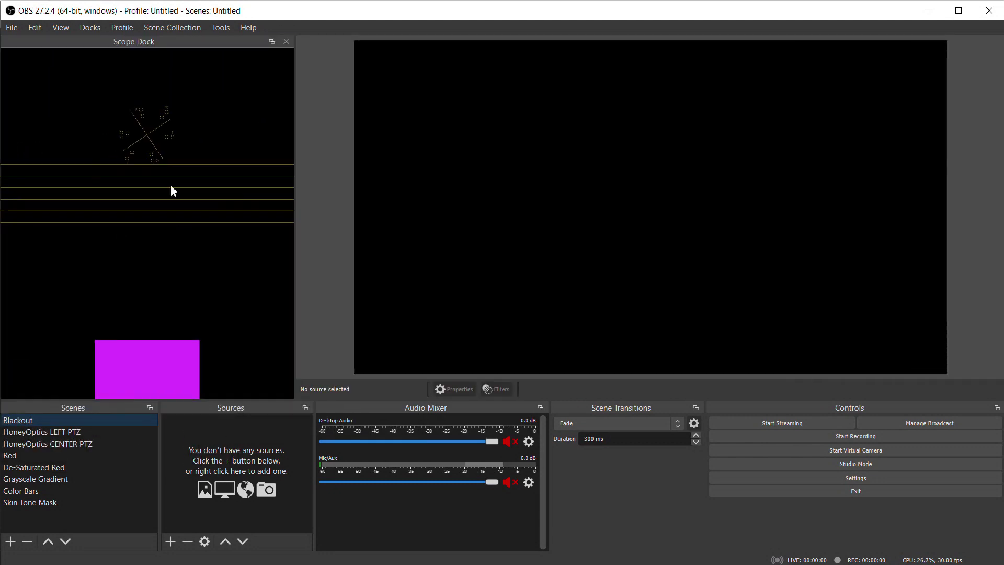
- Toggle the ROI overlay and hide the histogram, zebra and false-colour views in the Scope Dock
right_click(138, 200)
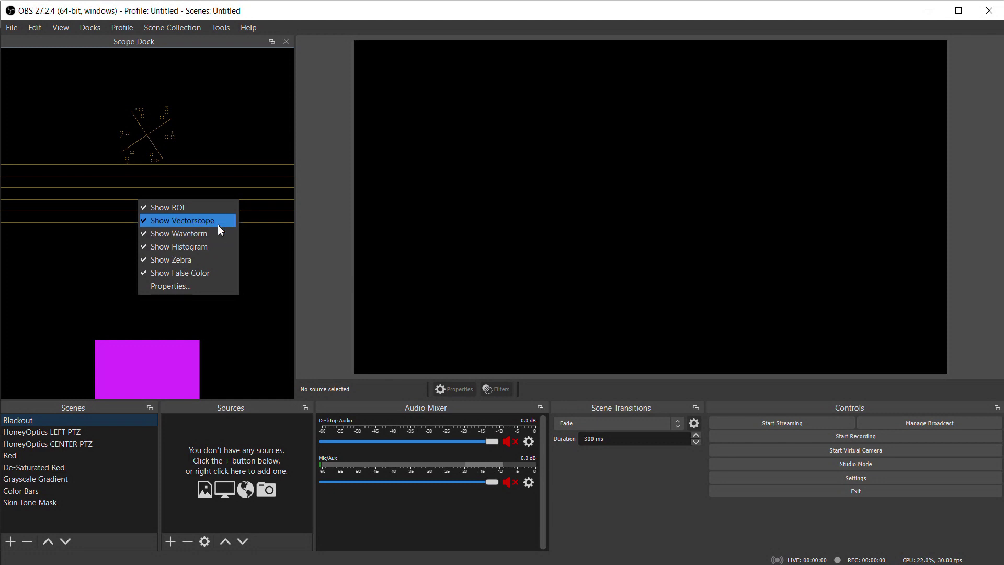
left_click(176, 208)
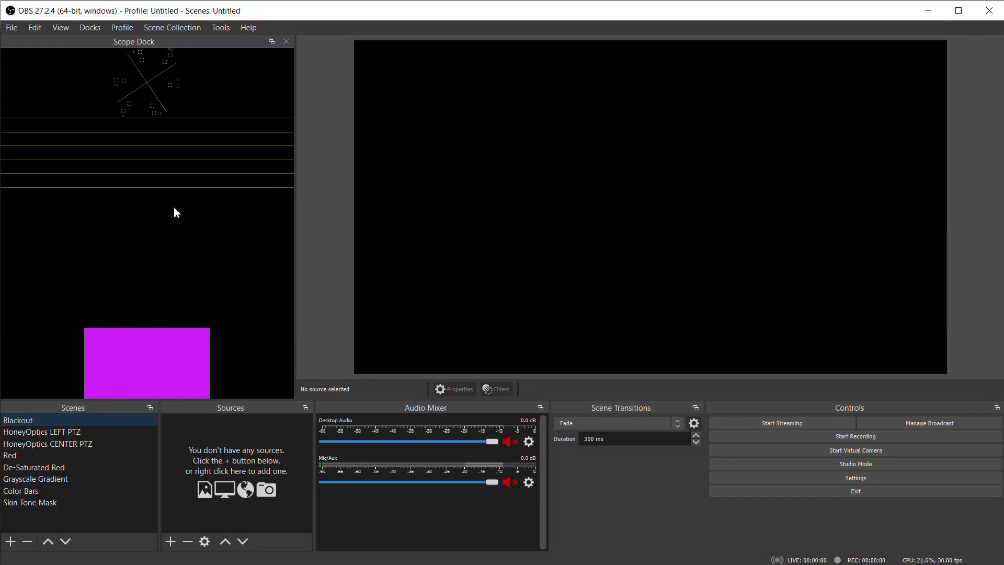
right_click(173, 216)
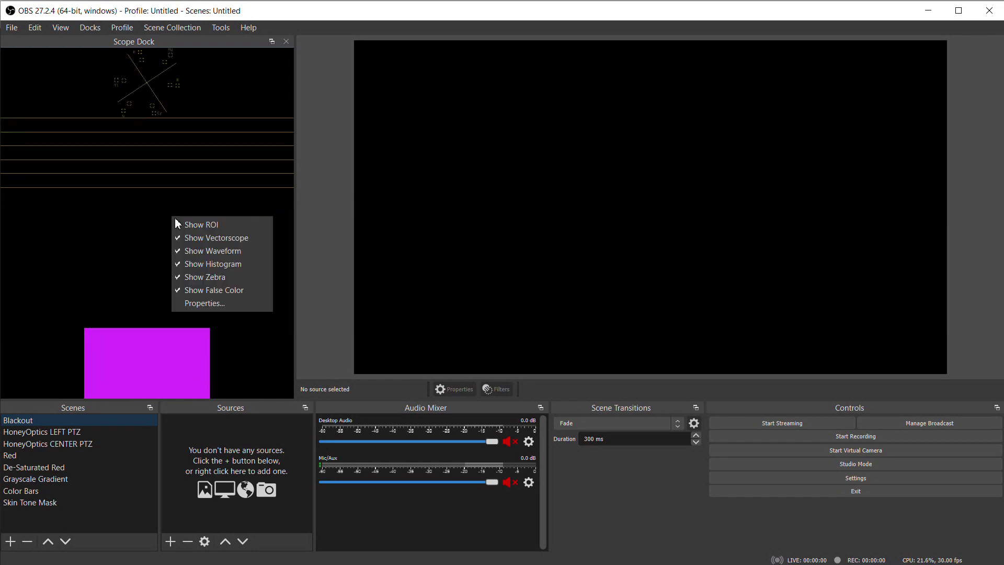
left_click(202, 266)
right_click(200, 264)
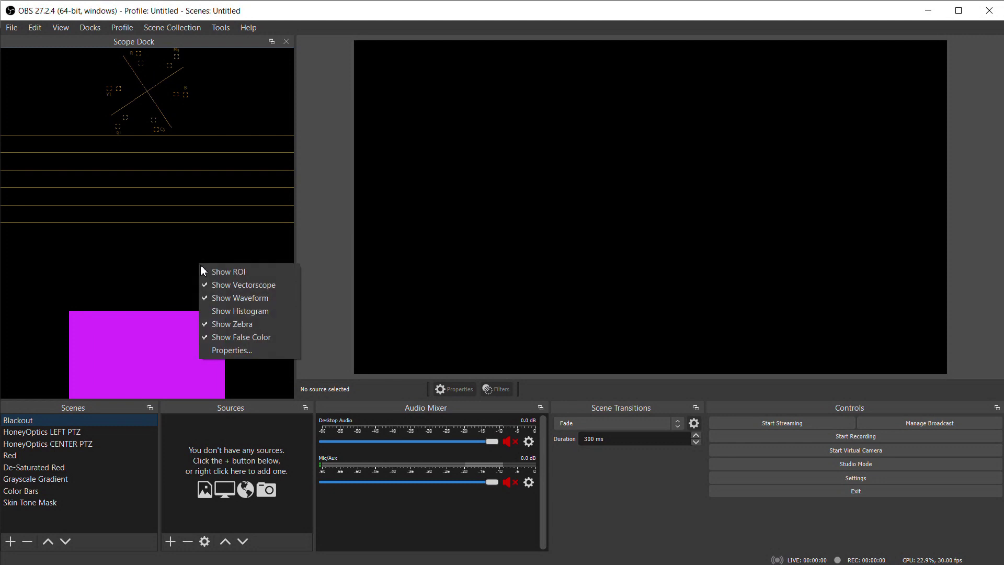
left_click(226, 325)
right_click(210, 295)
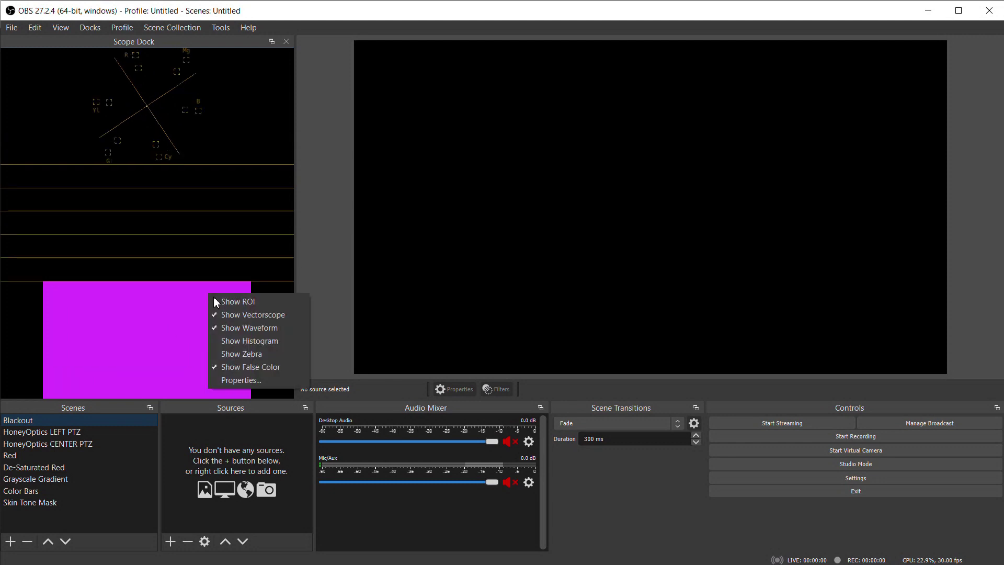
left_click(239, 363)
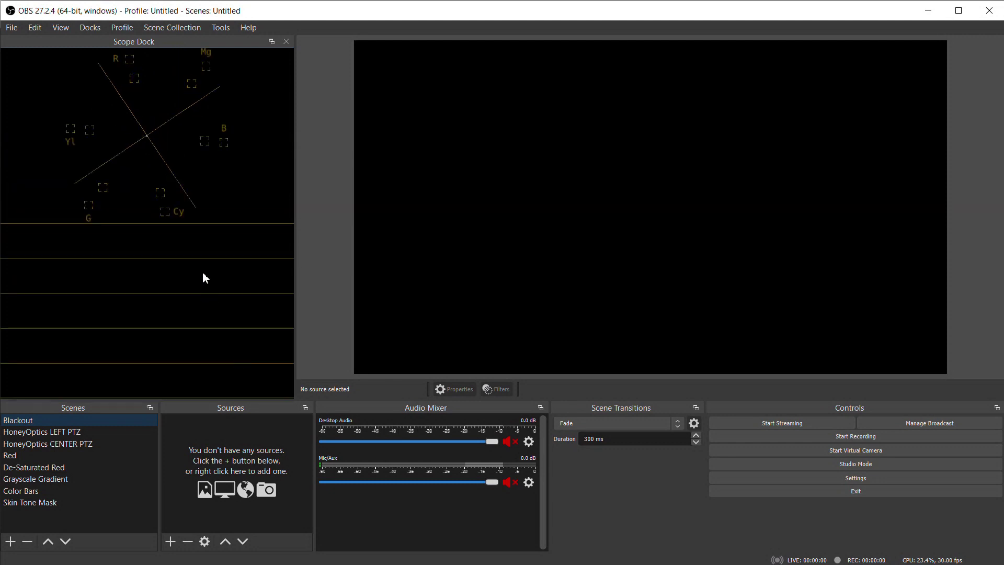
- Hide the vectorscope, keep the waveform on Overlay, and switch to HoneyOptics CENTER PTZ
right_click(178, 252)
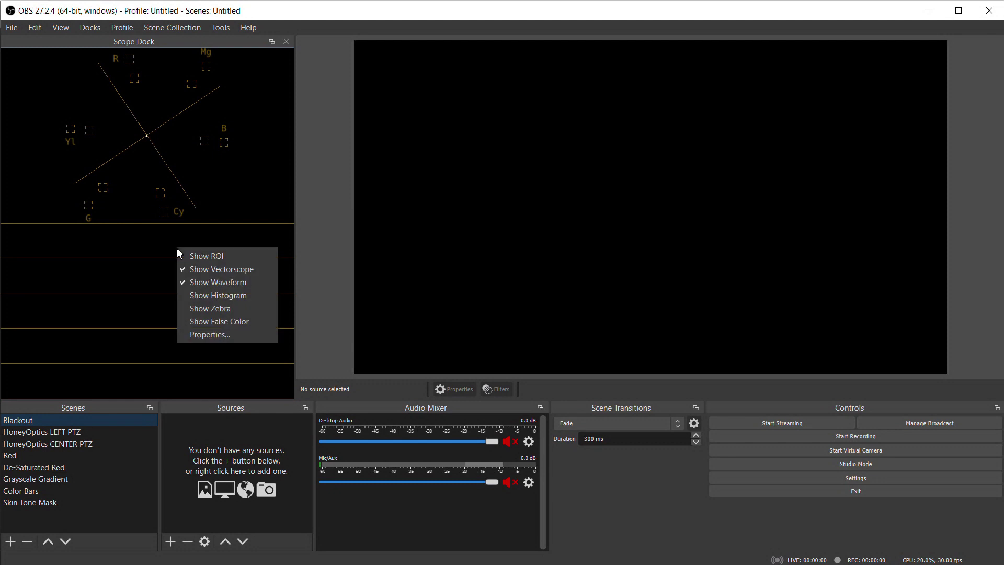
left_click(206, 269)
right_click(176, 230)
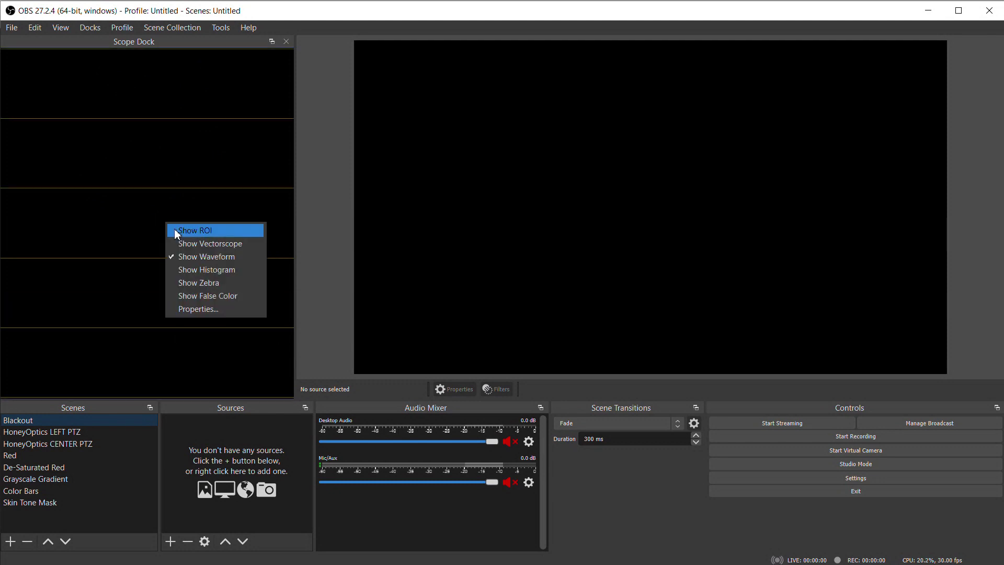
left_click(198, 309)
left_click(491, 270)
left_click(486, 301)
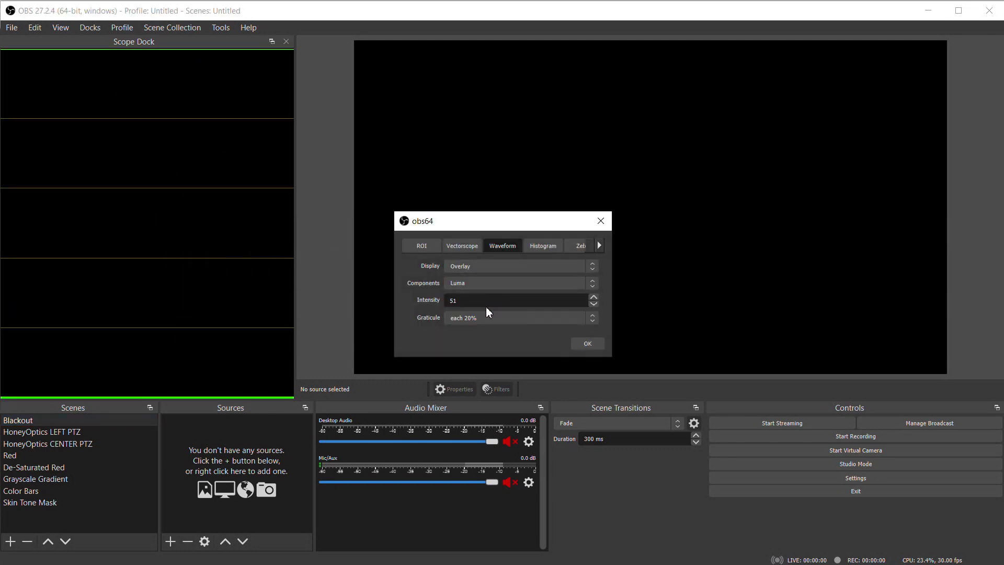
left_click(486, 317)
left_click(72, 443)
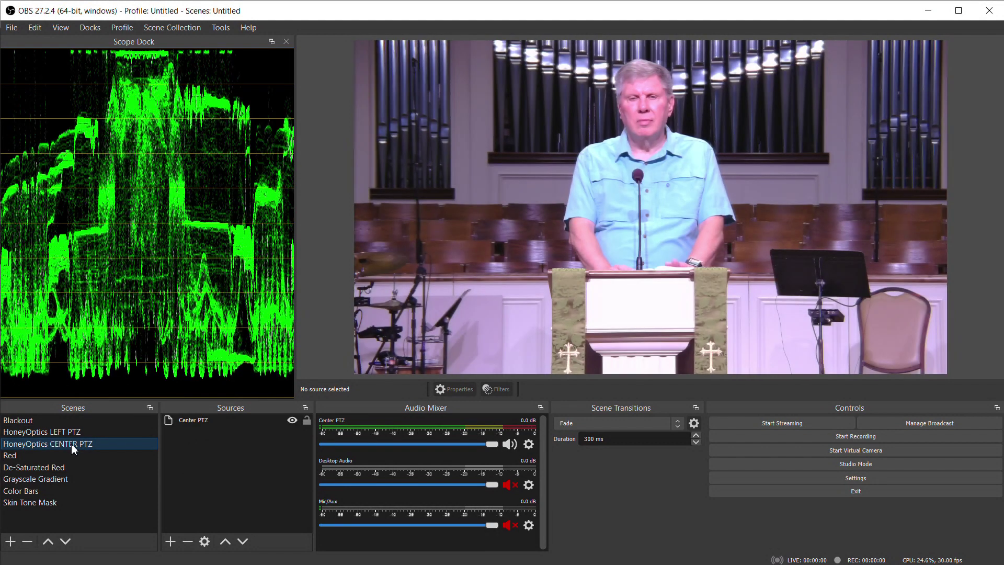
mouse_move(176, 260)
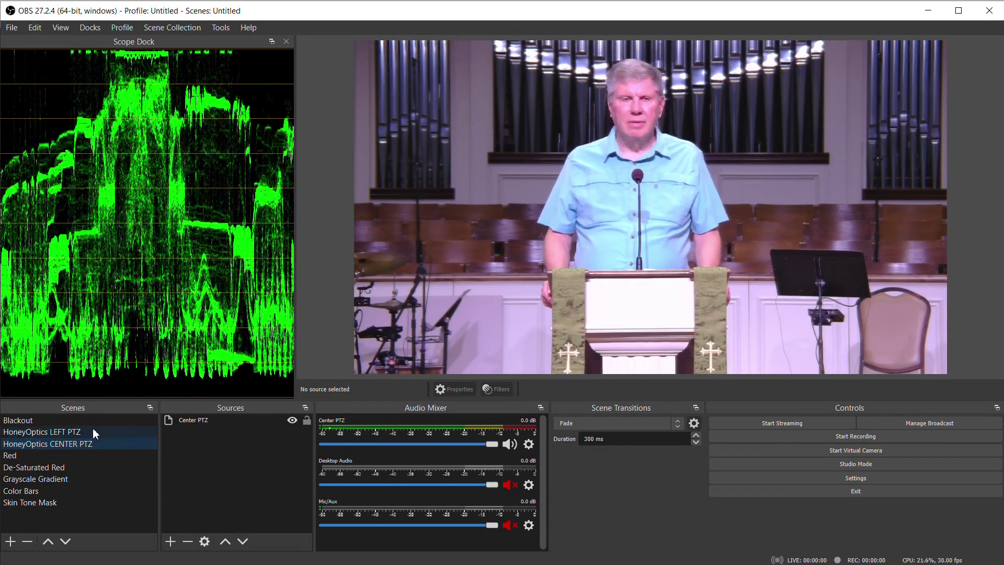
- Switch the preview to the HoneyOptics LEFT PTZ camera scene
left_click(65, 432)
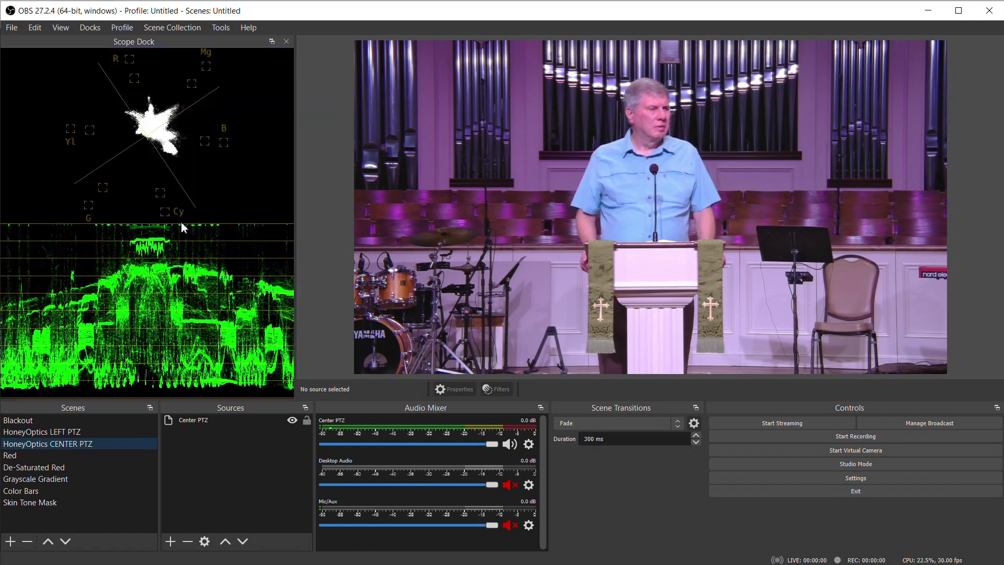
- Bring up the Scope Dock's display options menu
right_click(183, 227)
- Hide the waveform so the vectorscope fills the dock, then preview the Red test scene
left_click(206, 256)
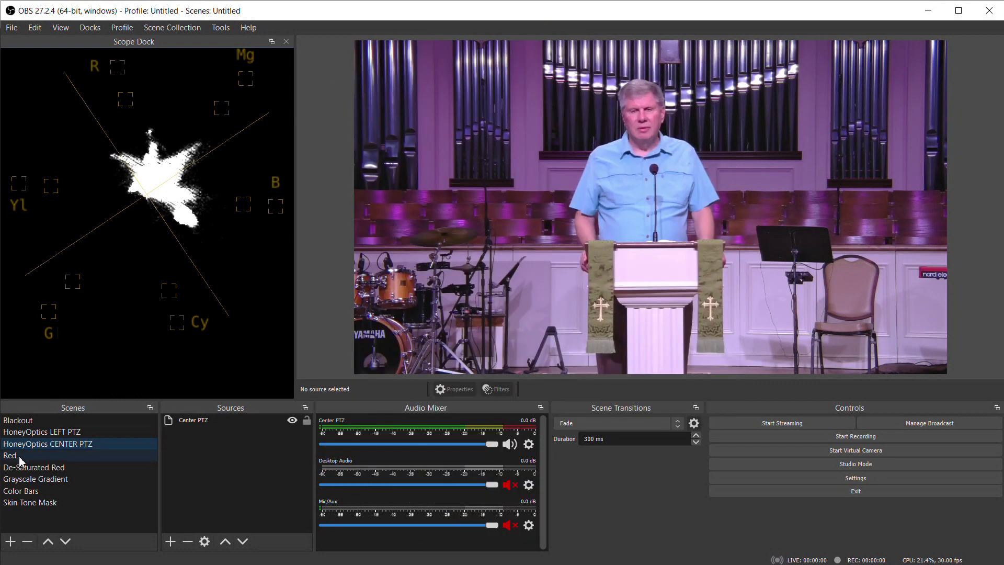
left_click(21, 455)
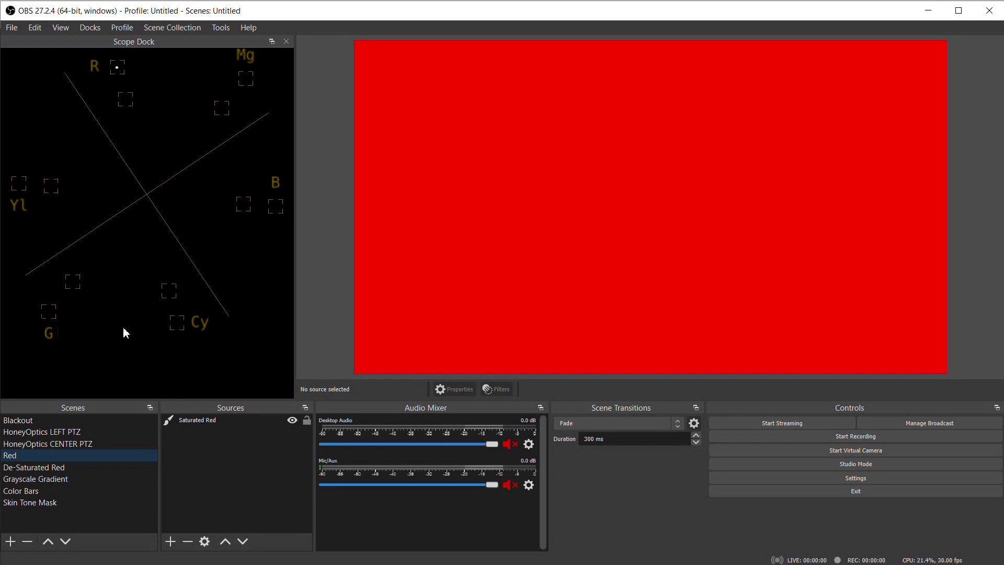
- Switch to the De-Saturated Red, then Grayscale Gradient scenes, comparing their vectorscope traces
left_click(42, 468)
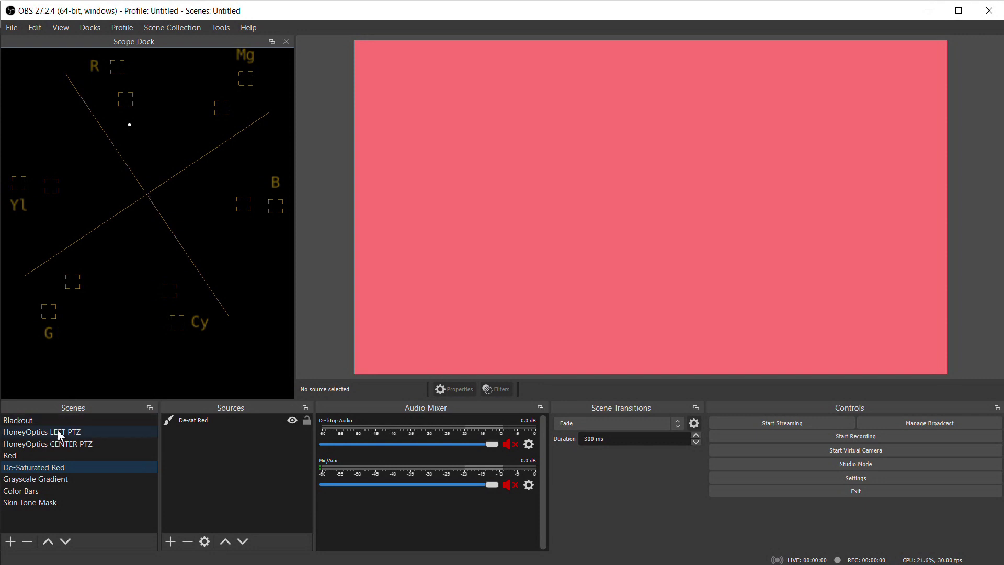
left_click(44, 478)
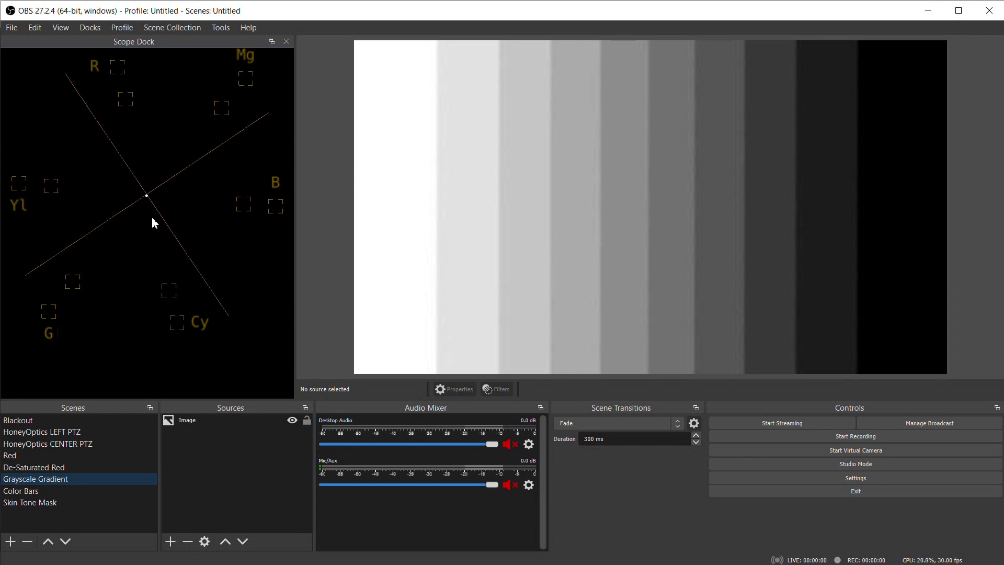
- Preview the Color Bars scene, then return to the HoneyOptics CENTER PTZ camera scene
left_click(25, 490)
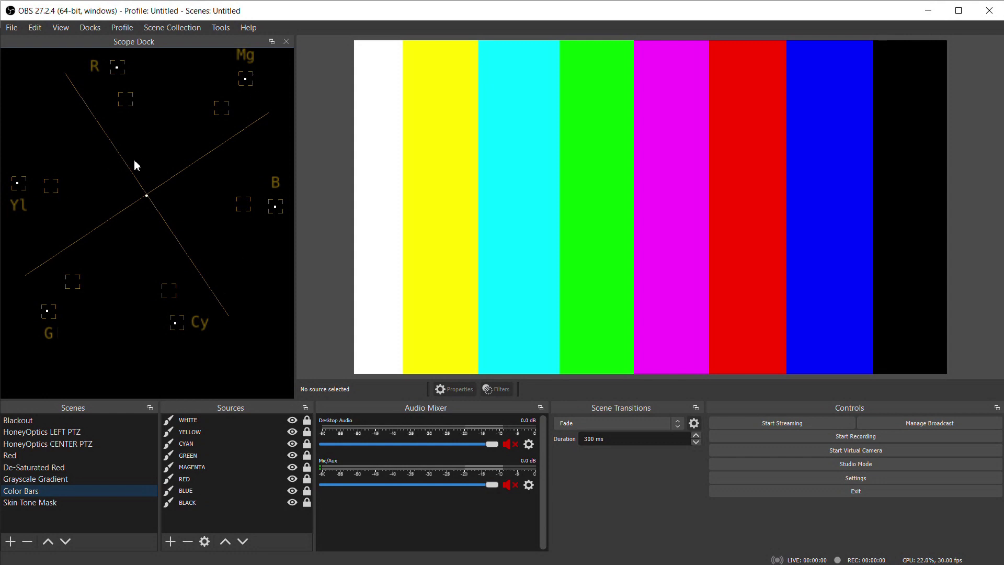
left_click(74, 444)
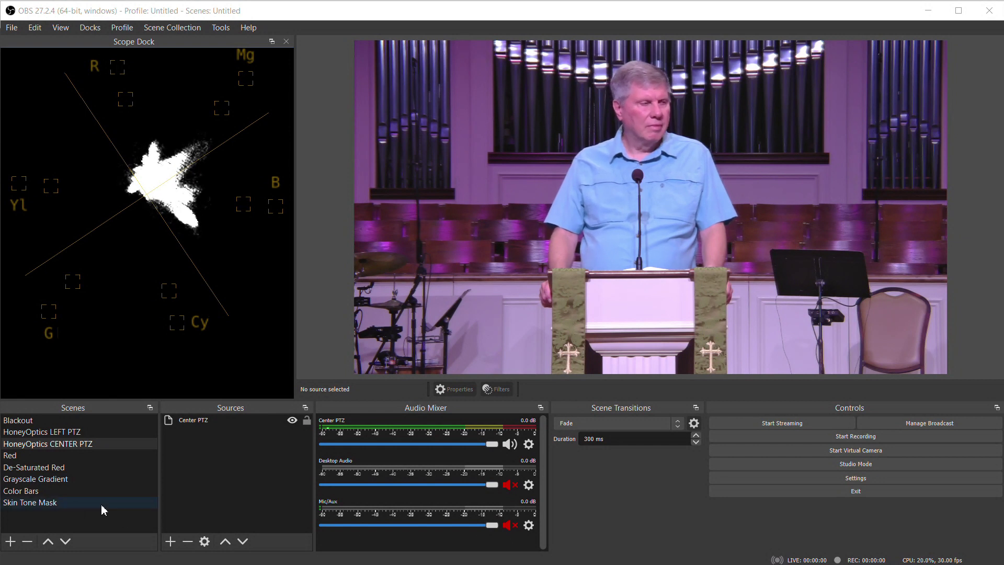
- Alternate between Skin Tone Mask and HoneyOptics CENTER PTZ scenes, ending on Skin Tone Mask
left_click(46, 505)
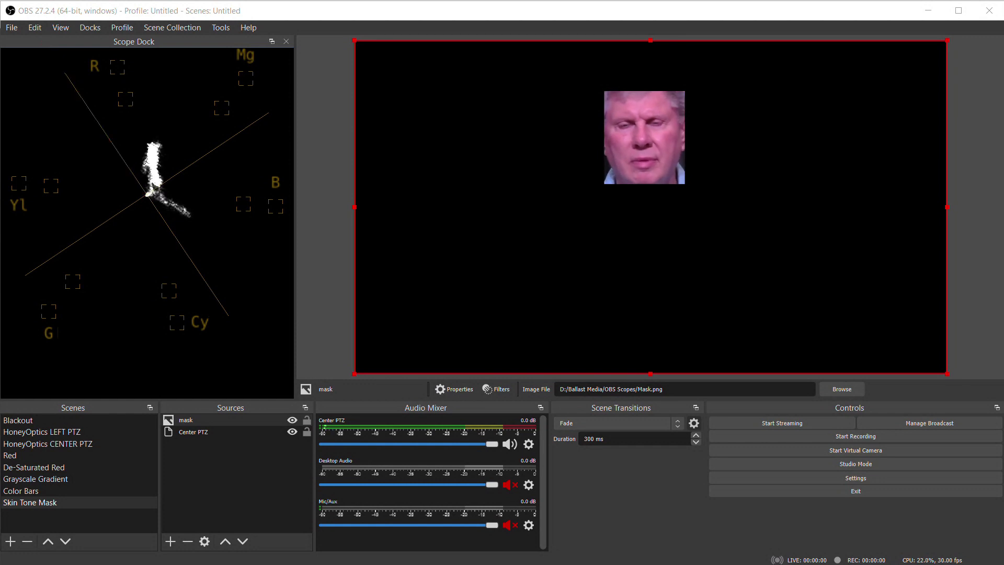
left_click(35, 443)
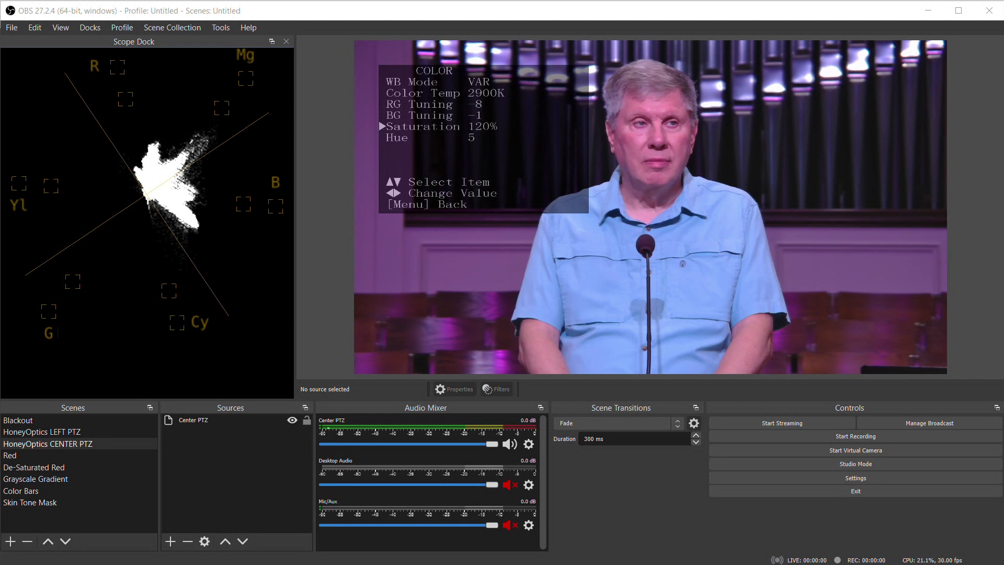
left_click(41, 503)
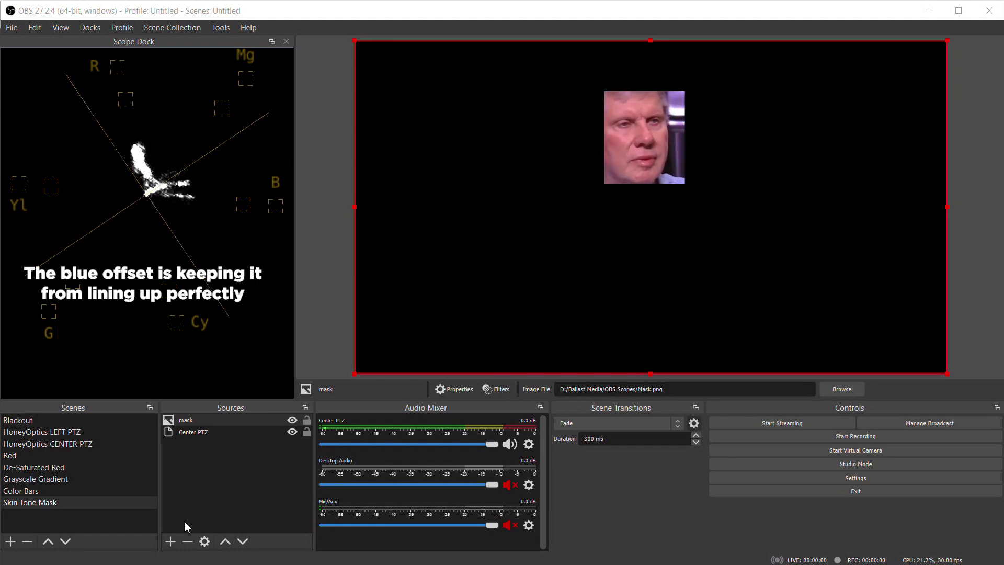
- Switch back to the HoneyOptics CENTER PTZ full-shot scene in the Scenes list
left_click(56, 444)
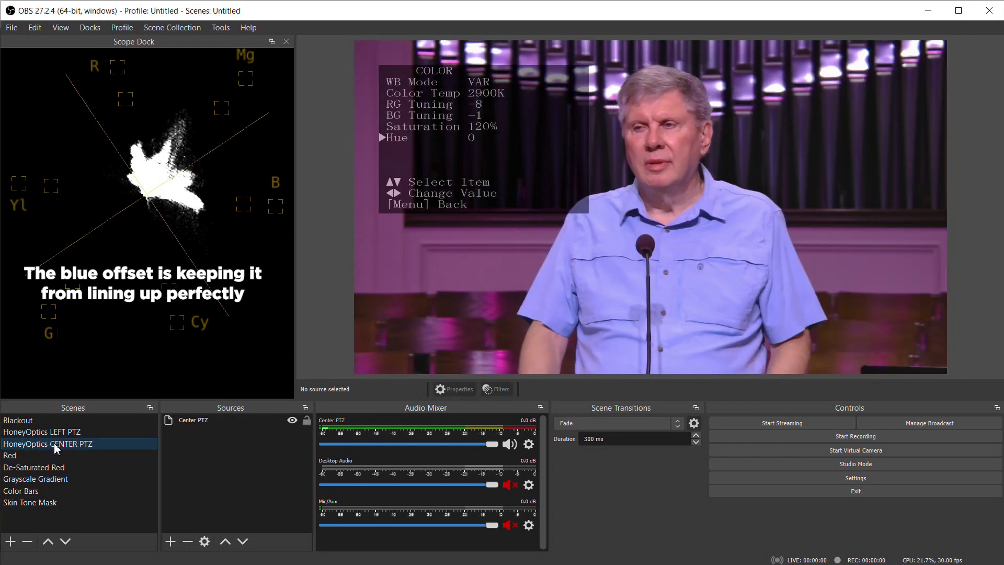